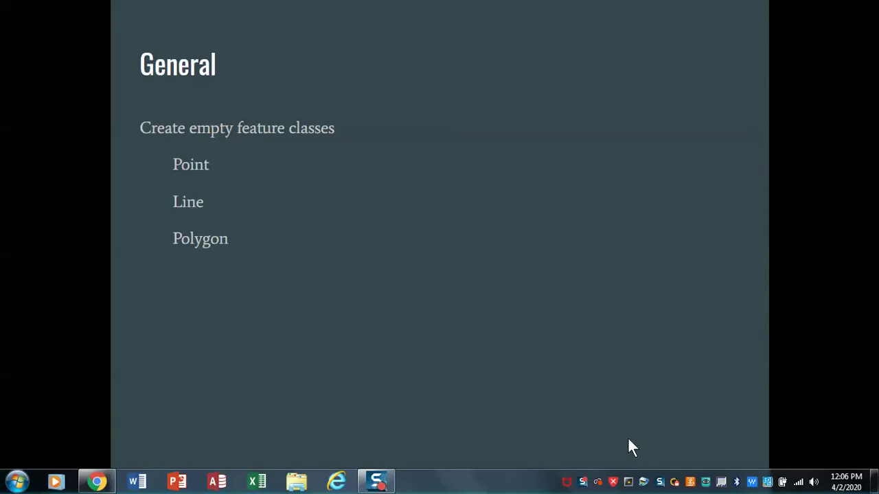
# Advance the slideshow to slide 3, which lists the empty point, line and polygon feature classes.
pyautogui.click(572, 400)
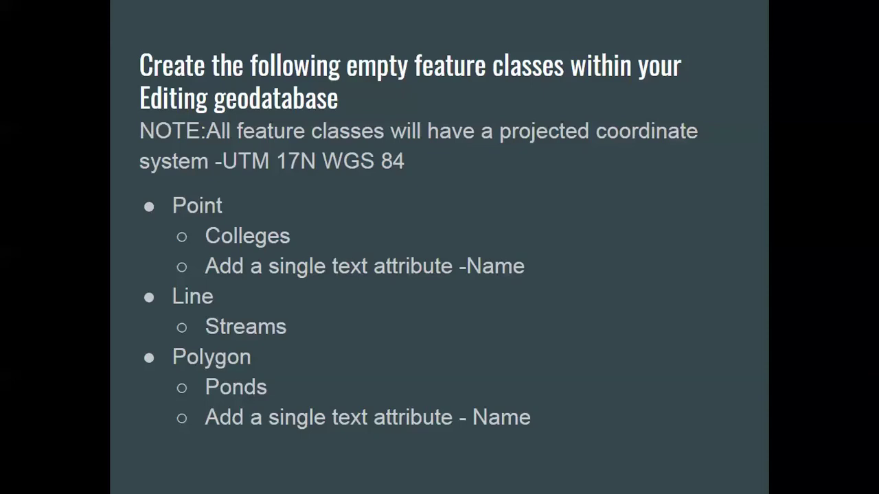
# Advance the slideshow to slide 4, the Skills / Points slide.
pyautogui.click(561, 374)
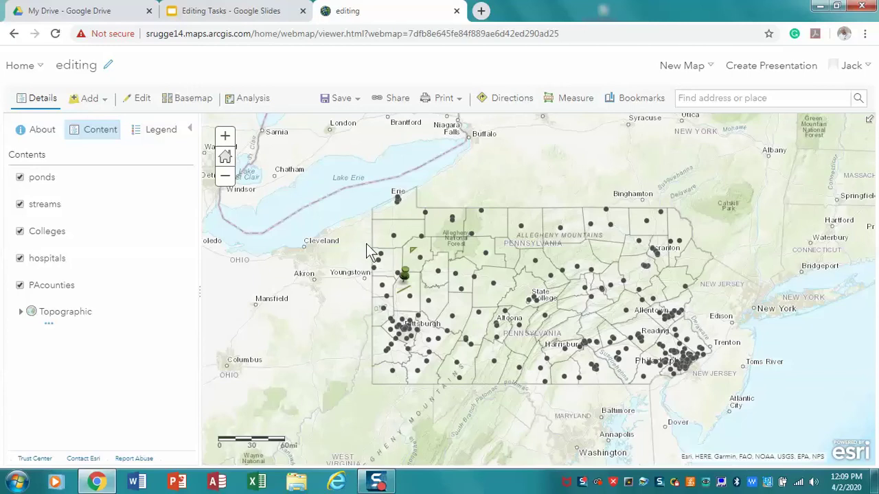
# Zoom in two levels and pan to northwestern Pennsylvania, centring Venango and Butler counties.
pyautogui.click(225, 136)
pyautogui.click(225, 136)
pyautogui.moveTo(294, 267); pyautogui.dragTo(548, 324)
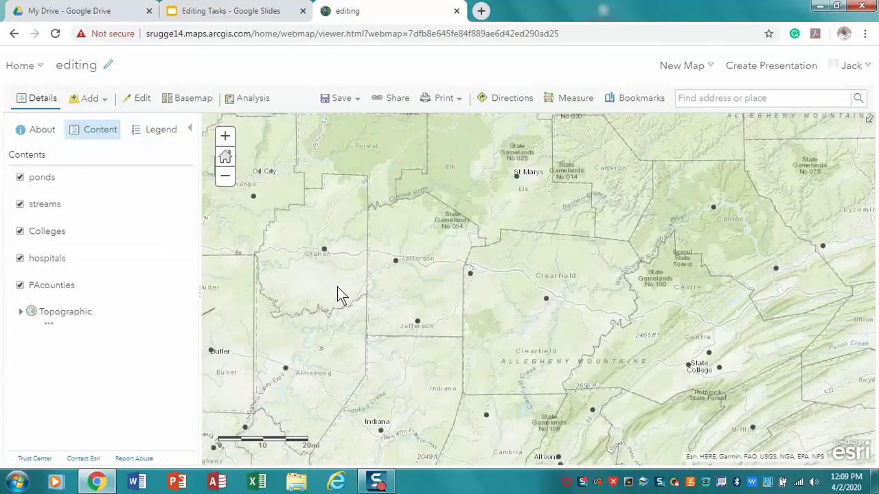
pyautogui.moveTo(338, 287); pyautogui.dragTo(589, 347)
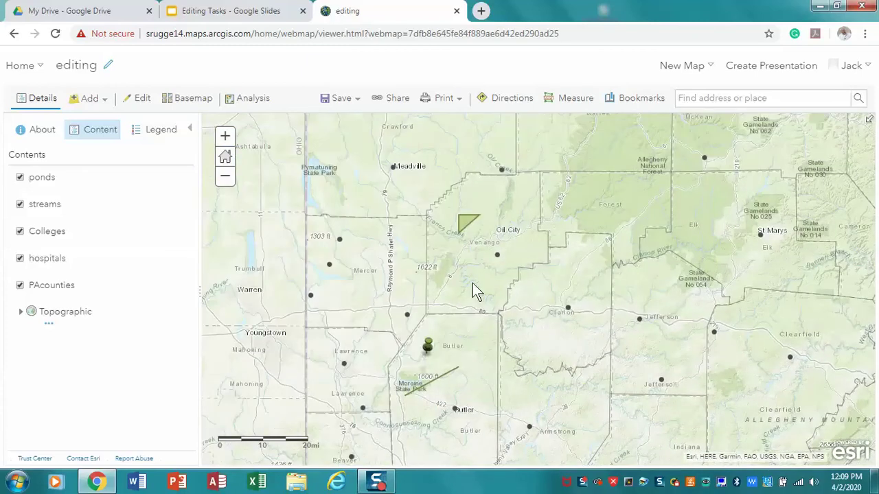
pyautogui.moveTo(473, 284); pyautogui.dragTo(492, 315)
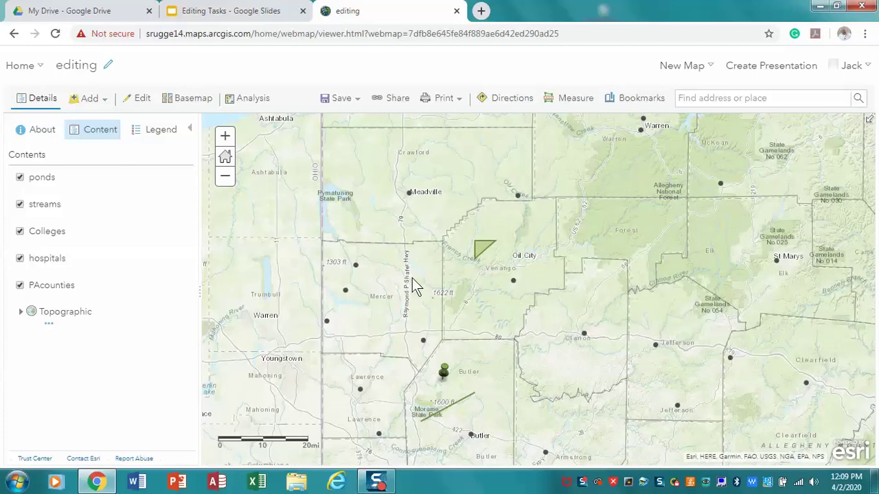
# Zoom two more levels onto Butler County's northwest corner, with Slippery Rock and its pushpin in view.
pyautogui.click(225, 138)
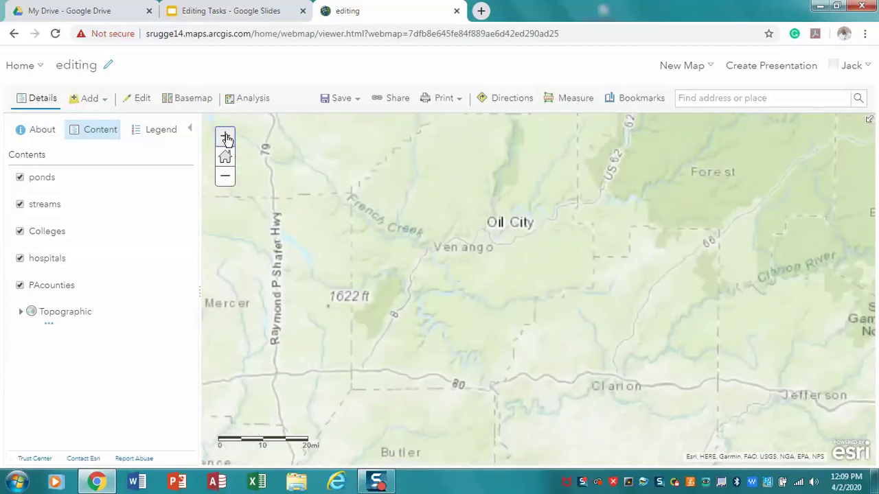
pyautogui.moveTo(373, 267); pyautogui.dragTo(433, 255)
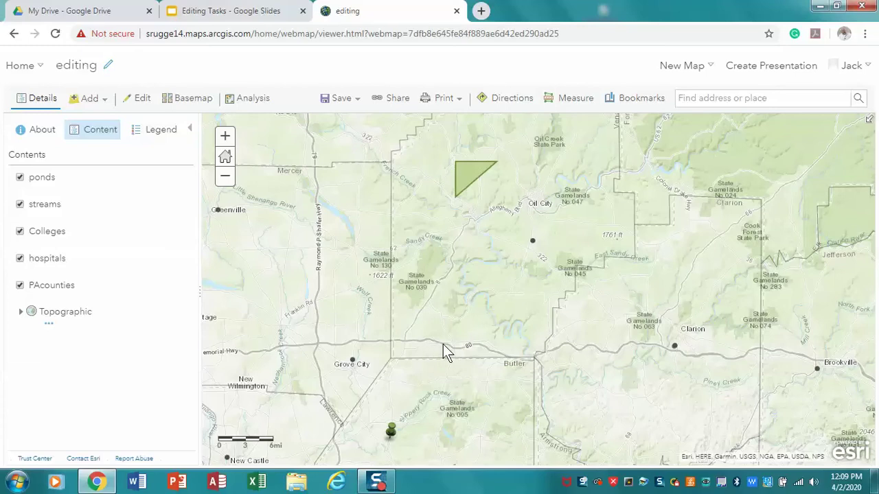
pyautogui.moveTo(443, 346); pyautogui.dragTo(470, 295)
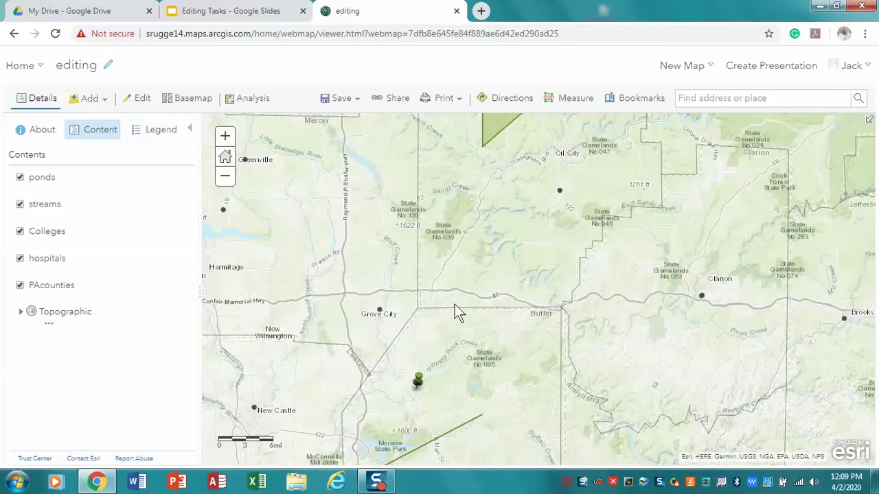
pyautogui.moveTo(182, 172)
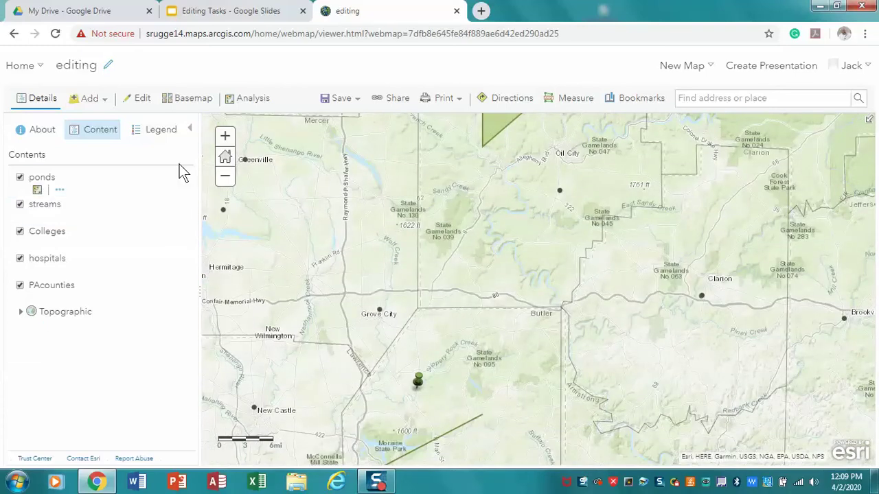
pyautogui.click(225, 136)
pyautogui.moveTo(294, 281); pyautogui.dragTo(453, 224)
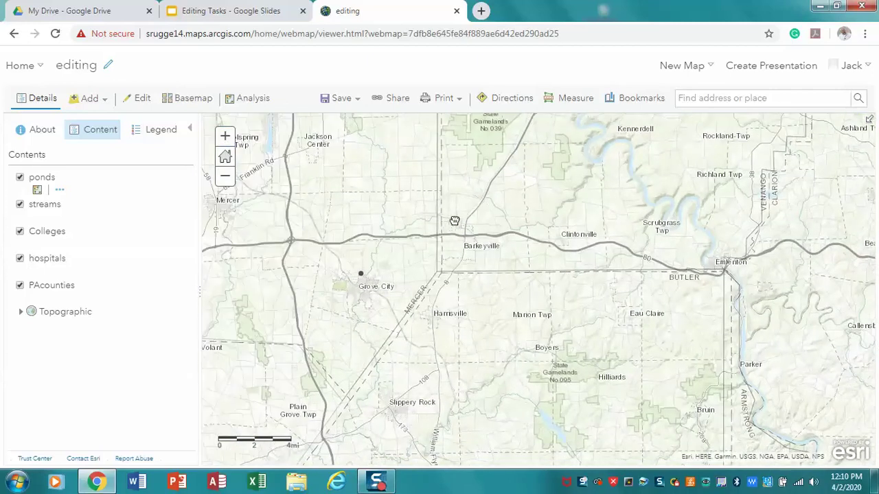
pyautogui.moveTo(447, 318); pyautogui.dragTo(491, 248)
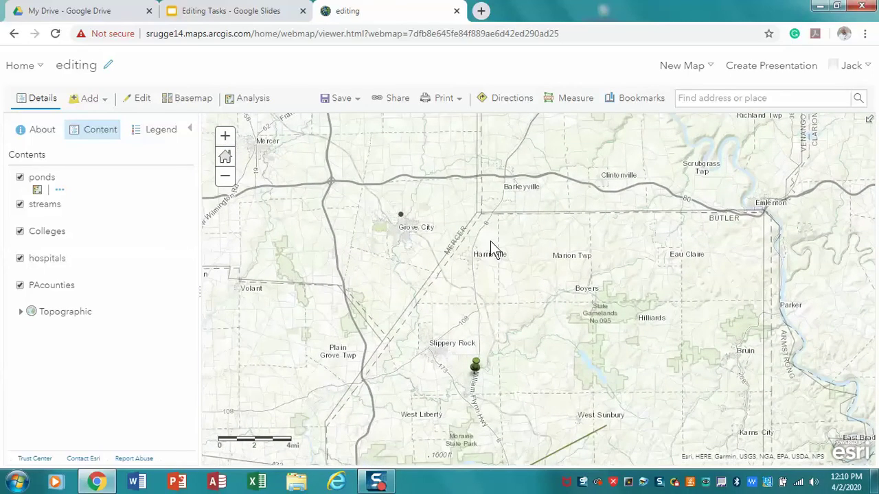
# Switch to editing and remove the existing pushpin point just south of Slippery Rock.
pyautogui.click(142, 103)
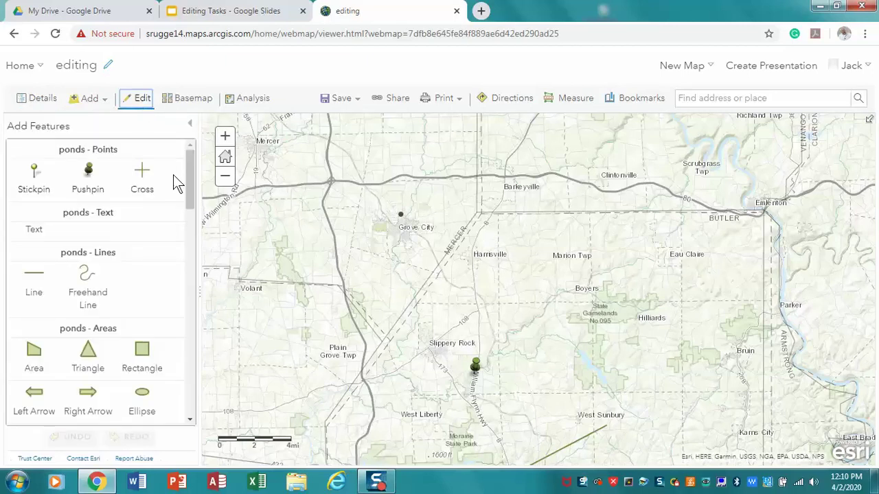
pyautogui.moveTo(190, 184); pyautogui.dragTo(182, 276)
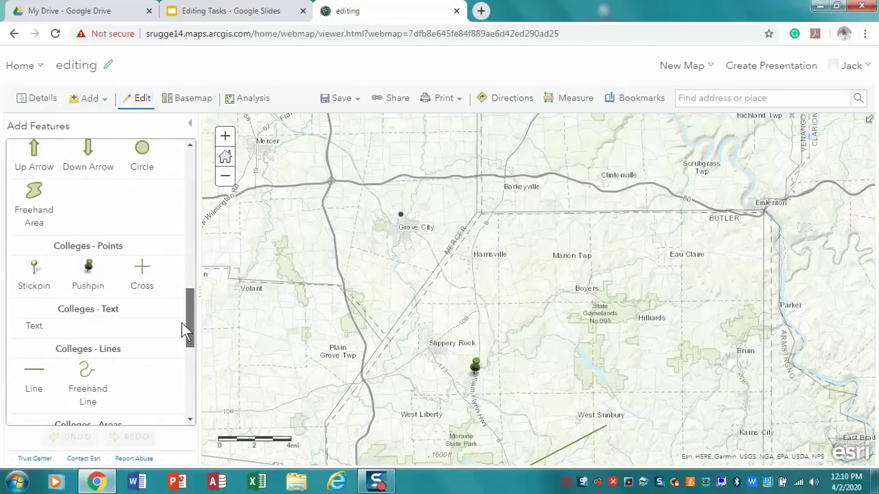
pyautogui.moveTo(182, 340)
pyautogui.mouseDown()
pyautogui.moveTo(182, 398)
pyautogui.moveTo(192, 334)
pyautogui.mouseUp()
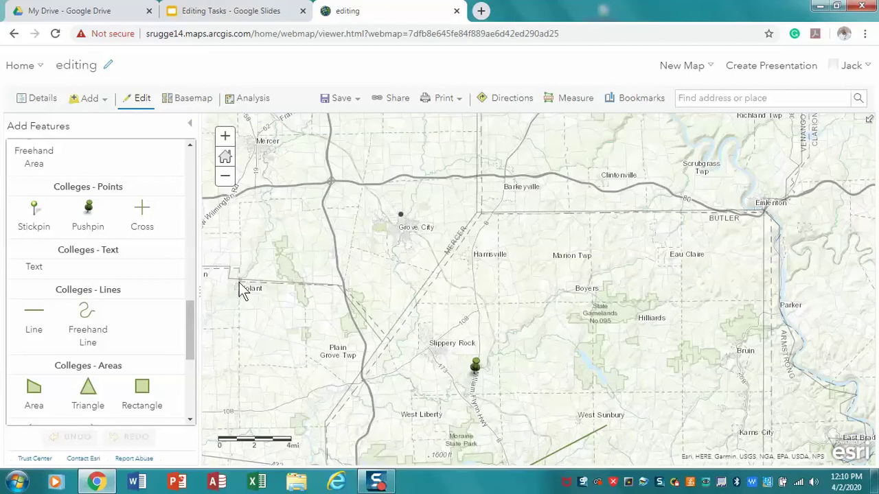
pyautogui.click(475, 369)
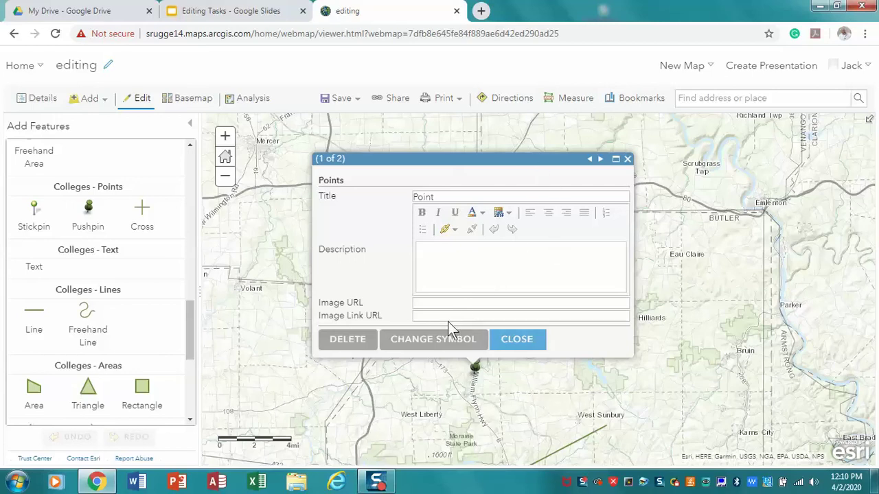
pyautogui.click(365, 343)
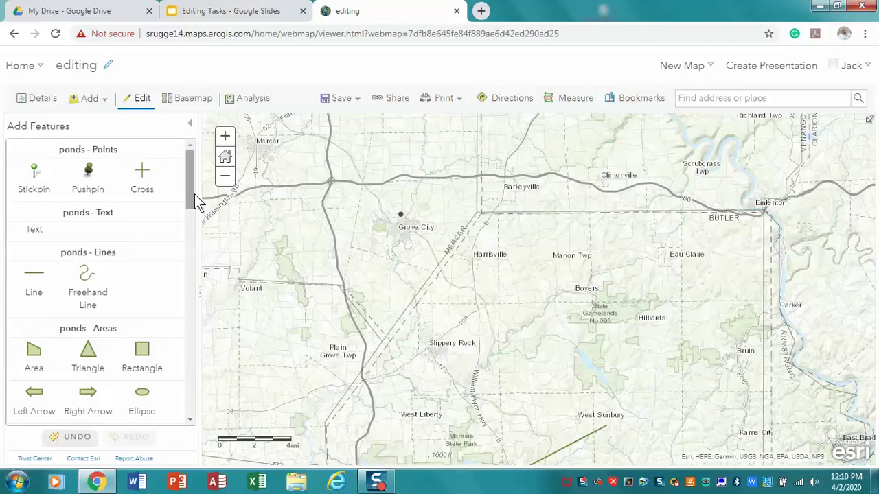
# Place a Colleges pushpin at Slippery Rock University titled 'Slippery Rock University'.
pyautogui.moveTo(195, 195)
pyautogui.mouseDown()
pyautogui.moveTo(192, 369)
pyautogui.moveTo(192, 336)
pyautogui.mouseUp()
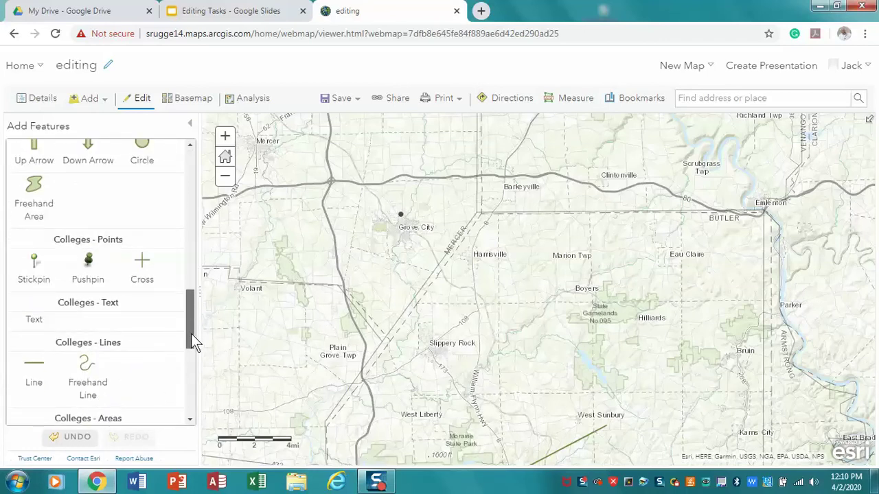
pyautogui.click(89, 269)
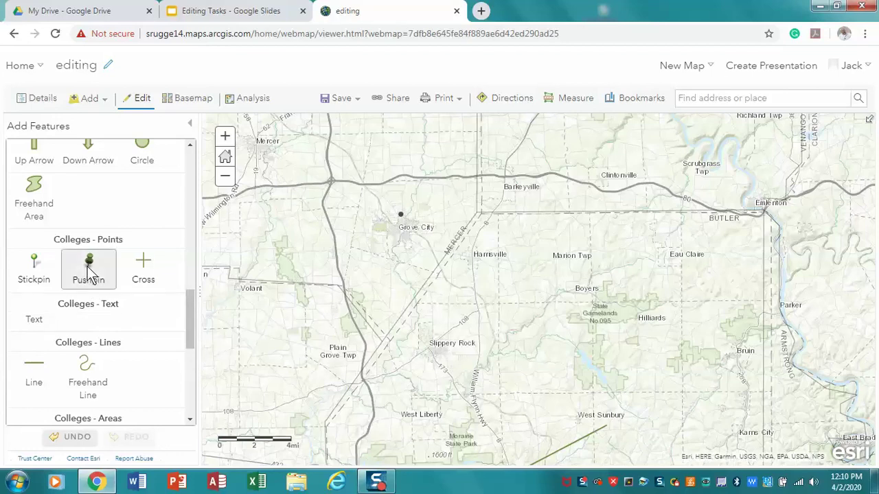
pyautogui.click(225, 136)
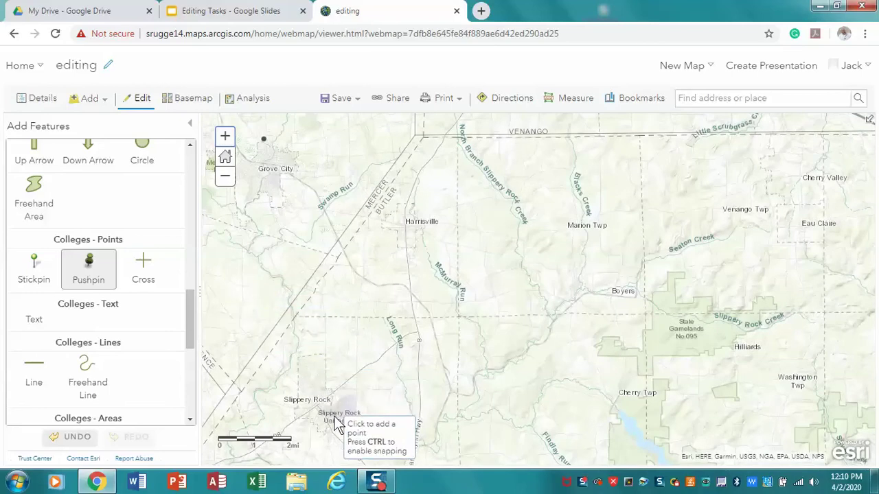
pyautogui.click(335, 416)
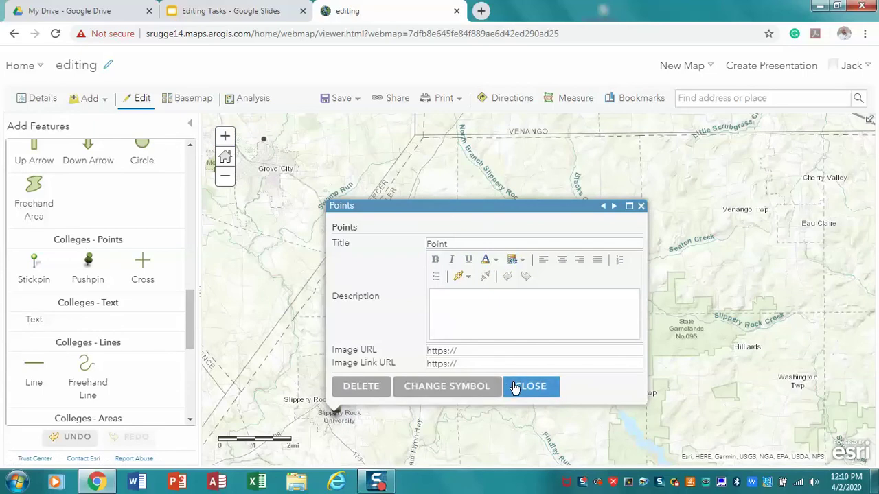
pyautogui.click(454, 244)
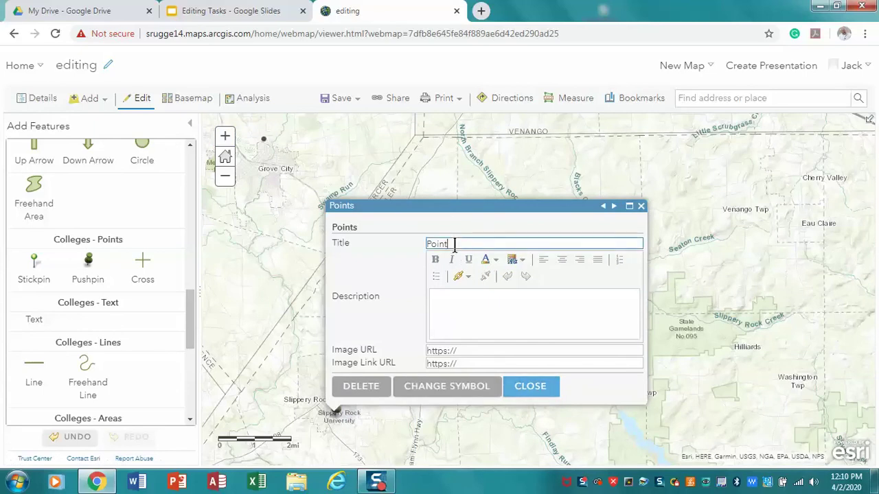
pyautogui.doubleClick(427, 244)
pyautogui.press('BackSpace')
pyautogui.write('Slippery Rock')
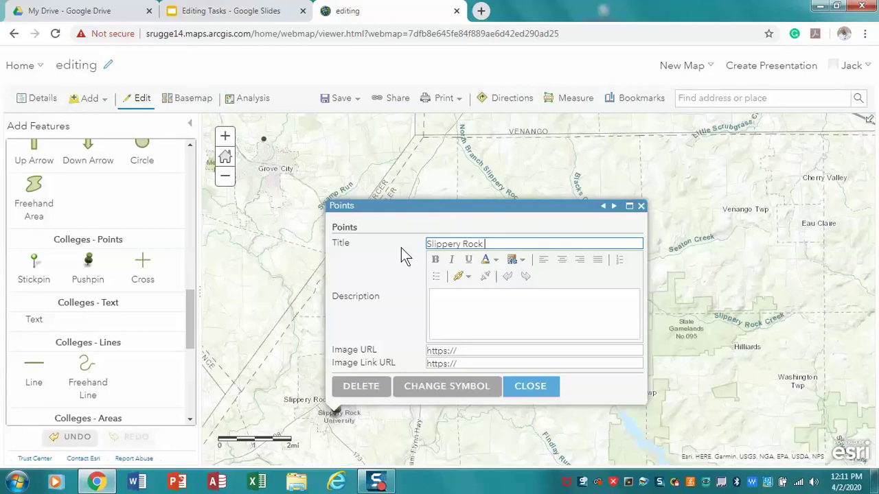
pyautogui.write(' University')
pyautogui.click(529, 386)
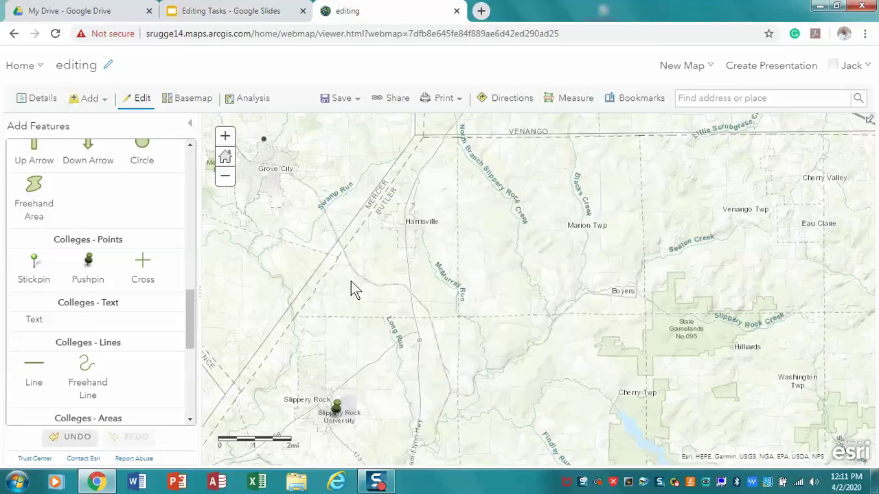
# Pan and zoom to Grove City, then place a pushpin on Grove City College titled 'Grove City'.
pyautogui.moveTo(351, 281); pyautogui.dragTo(549, 356)
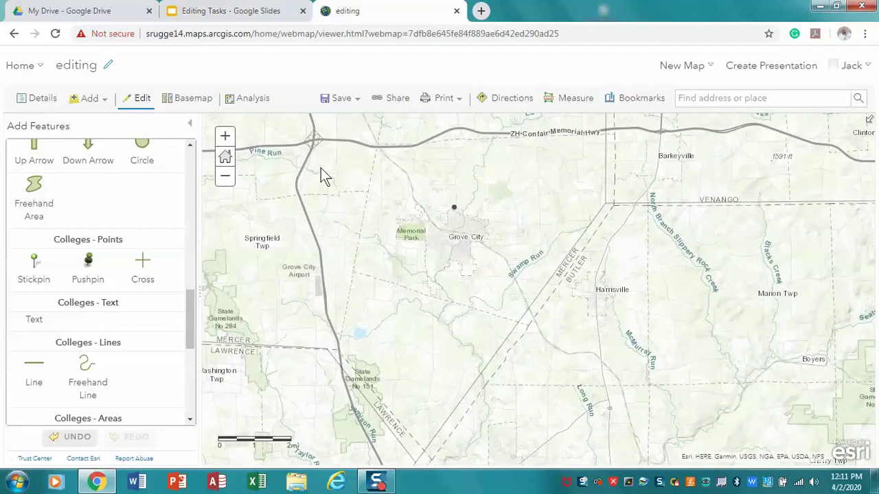
pyautogui.click(226, 137)
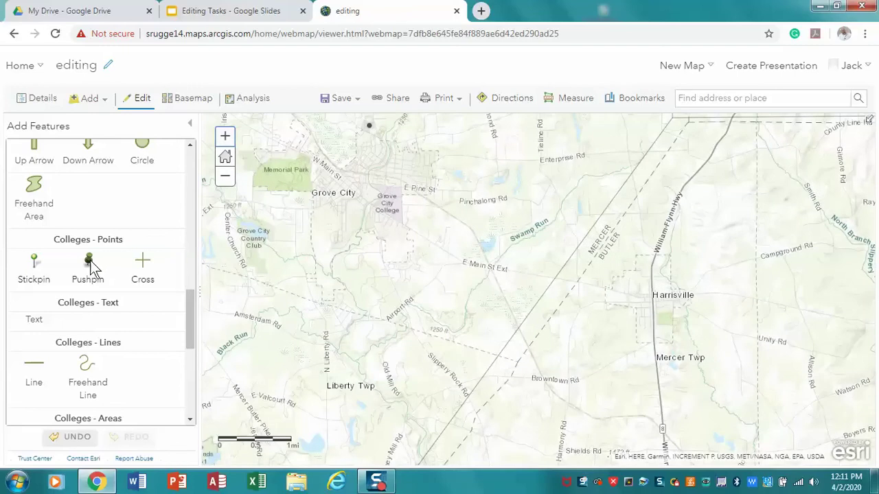
pyautogui.scroll(4, 93, 264)
pyautogui.click(88, 175)
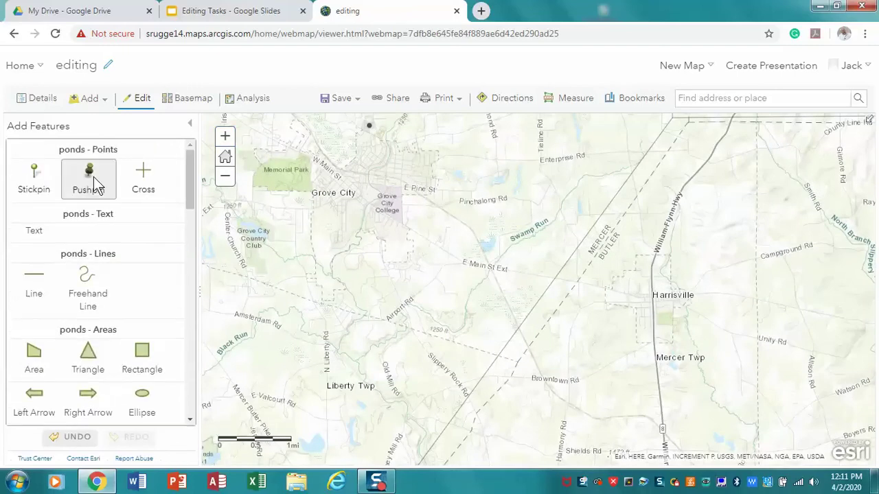
pyautogui.click(392, 204)
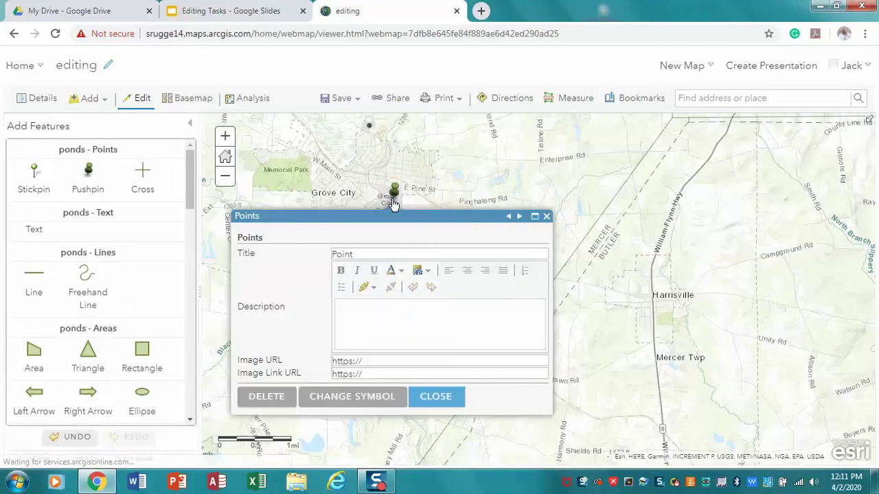
pyautogui.moveTo(363, 255); pyautogui.dragTo(291, 262)
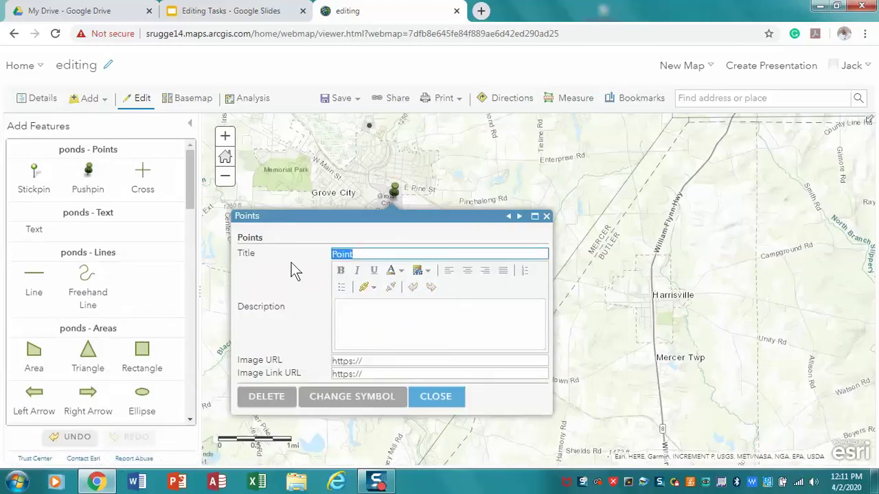
pyautogui.write('Grove City')
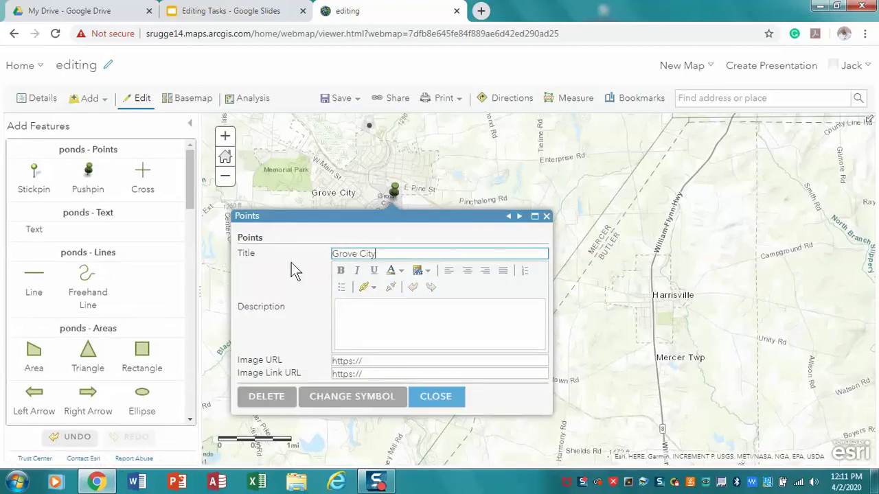
pyautogui.click(428, 398)
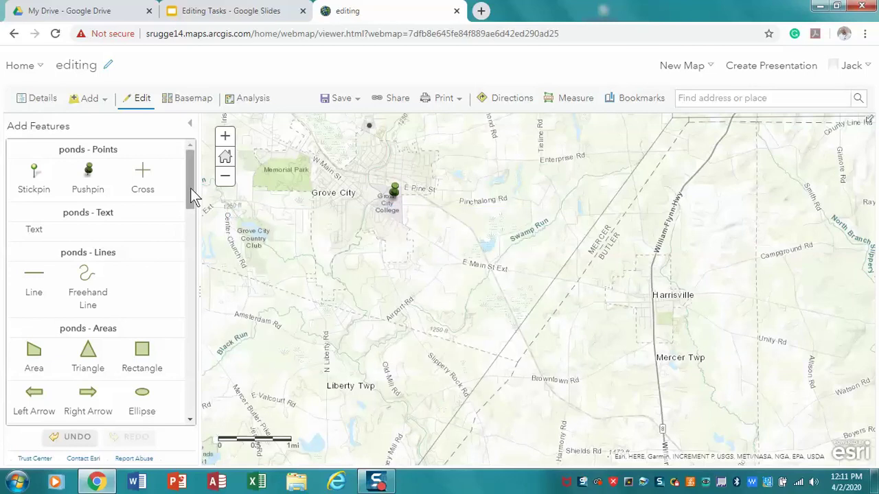
pyautogui.moveTo(190, 188); pyautogui.dragTo(174, 394)
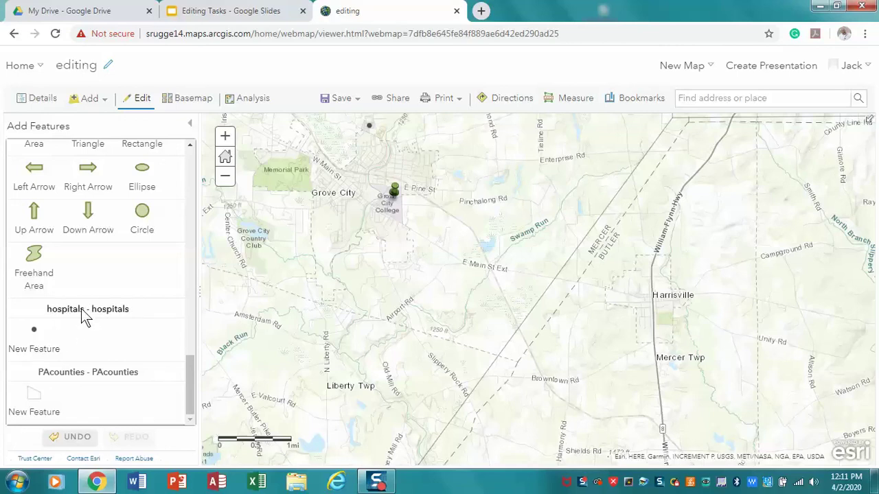
pyautogui.scroll(10, 56, 337)
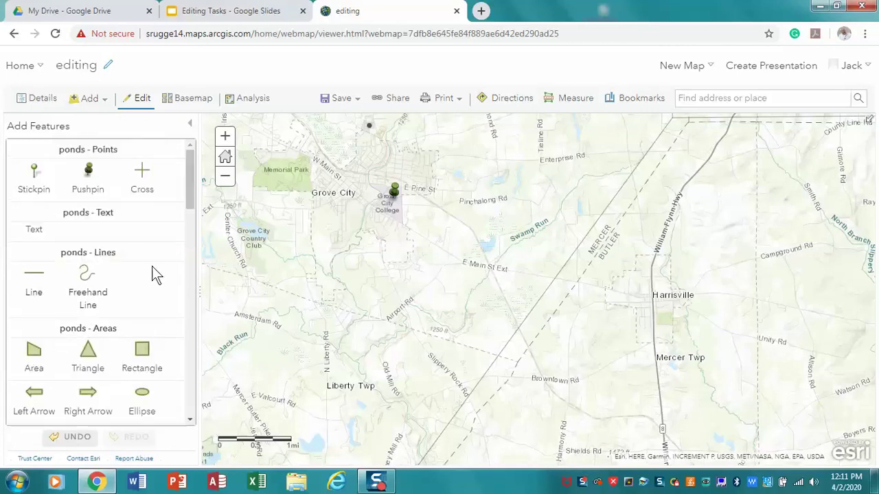
# Show the editable attribute form for the Grove City Medical Center hospital point north of Grove City.
pyautogui.click(141, 101)
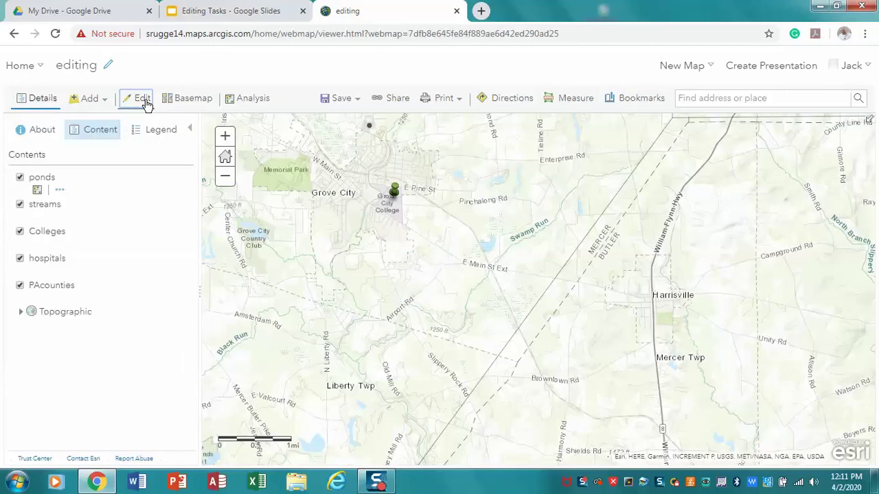
pyautogui.click(369, 126)
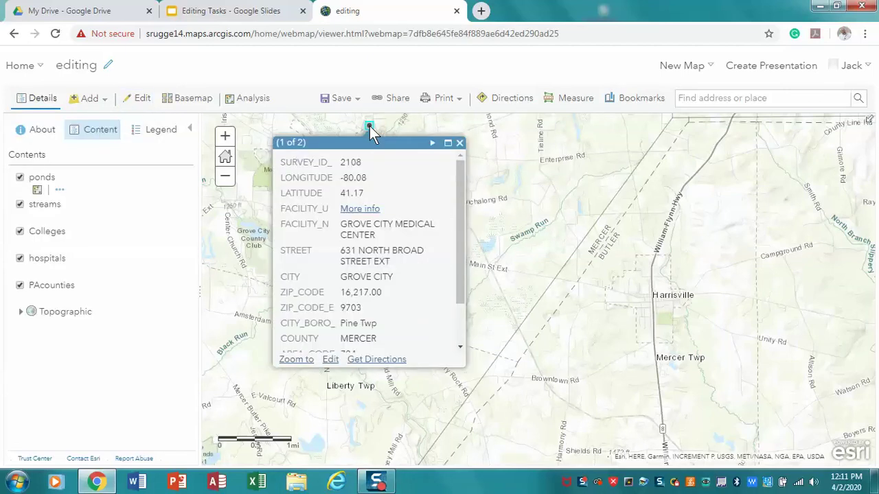
pyautogui.click(330, 360)
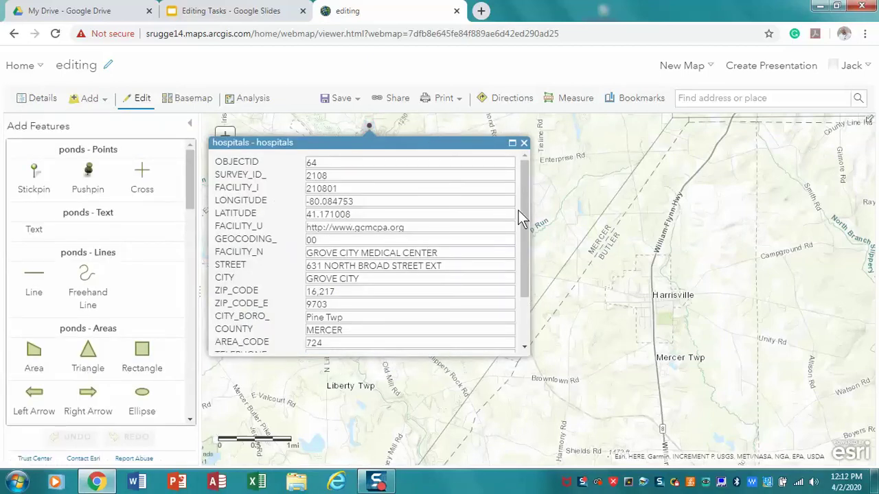
pyautogui.moveTo(522, 206)
pyautogui.mouseDown()
pyautogui.moveTo(520, 261)
pyautogui.moveTo(525, 200)
pyautogui.moveTo(526, 210)
pyautogui.mouseUp()
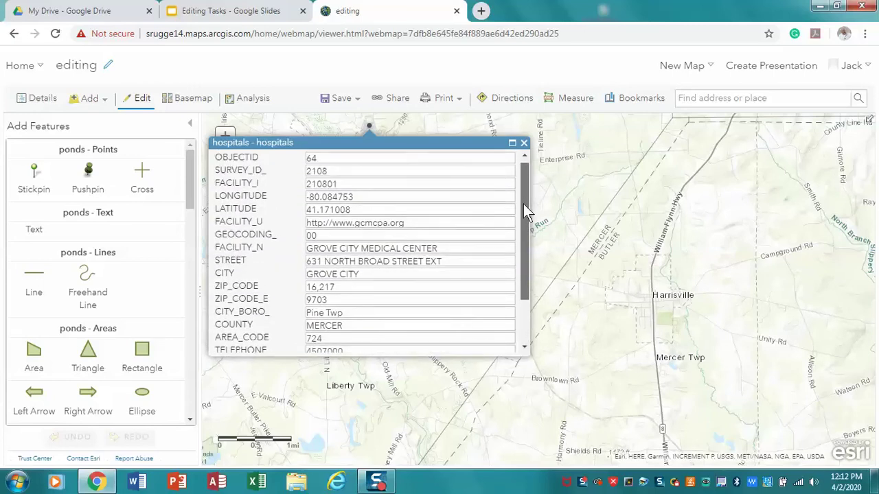
# Close the attribute form, reselect the Grove City Medical Center point, and delete it.
pyautogui.click(523, 143)
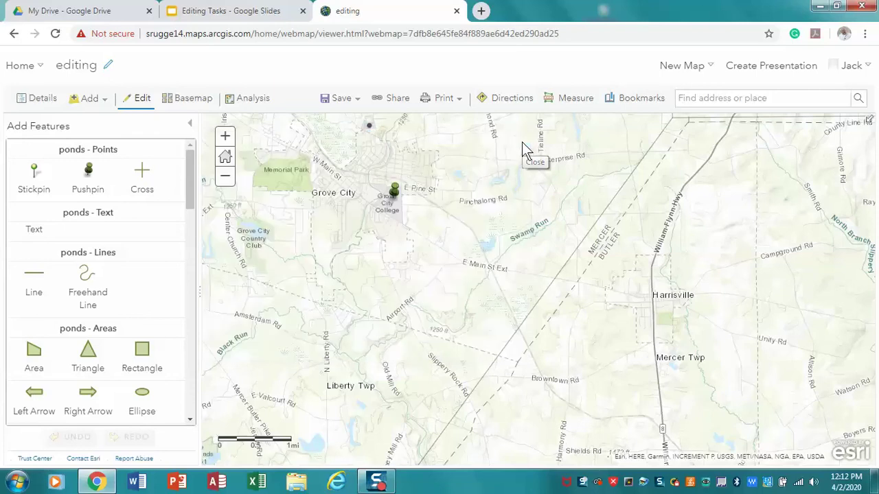
pyautogui.click(369, 129)
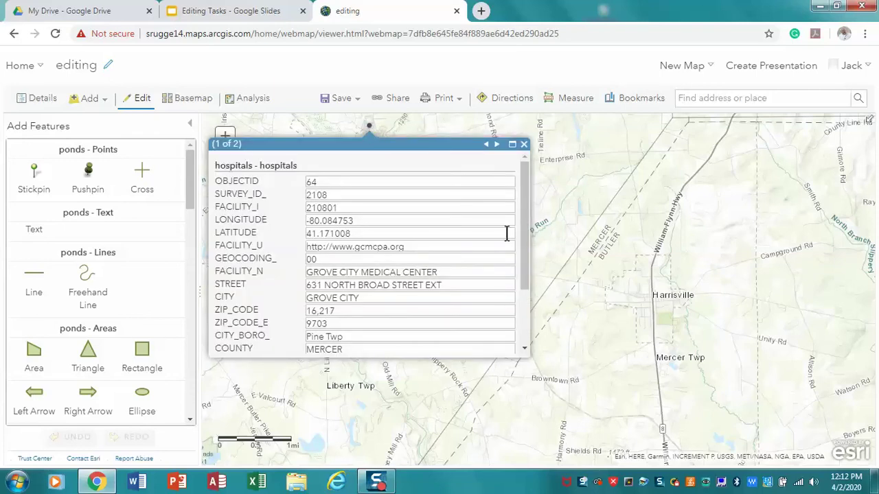
pyautogui.moveTo(524, 224); pyautogui.dragTo(520, 297)
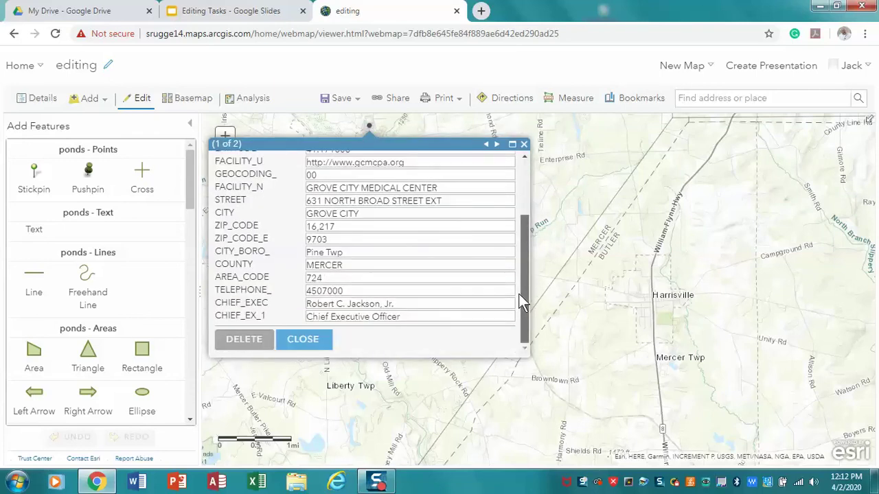
pyautogui.click(244, 340)
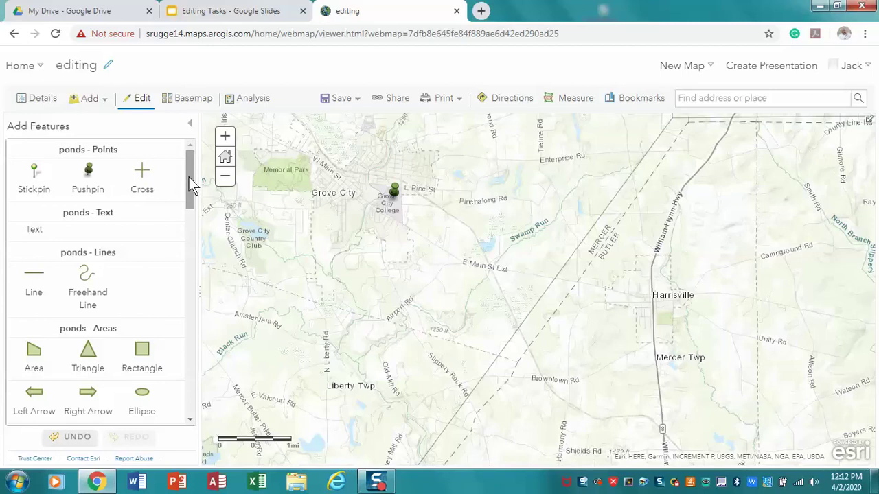
# Zoom out three levels and centre the map on Butler County, from Moraine State Park to Mars.
pyautogui.moveTo(189, 177); pyautogui.dragTo(169, 322)
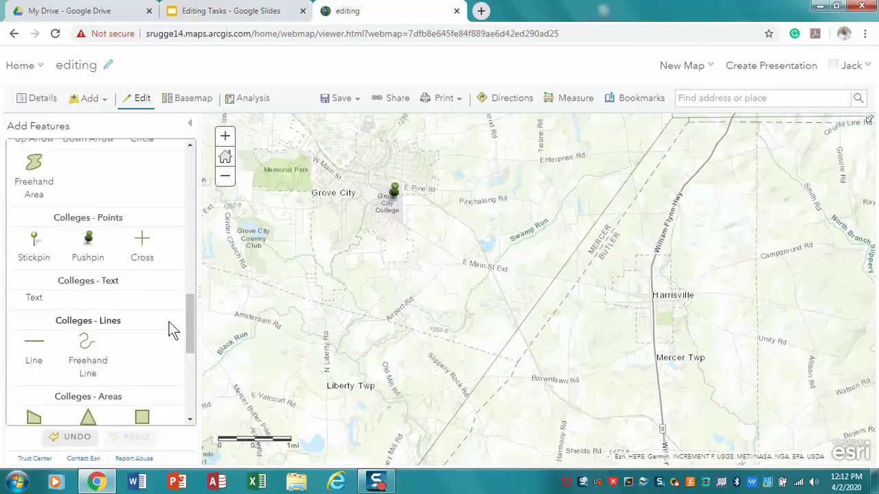
pyautogui.click(225, 176)
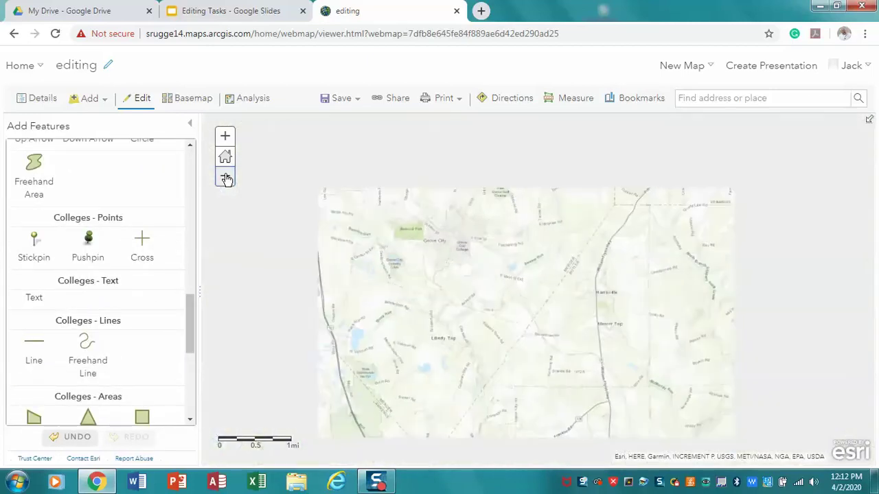
pyautogui.click(225, 177)
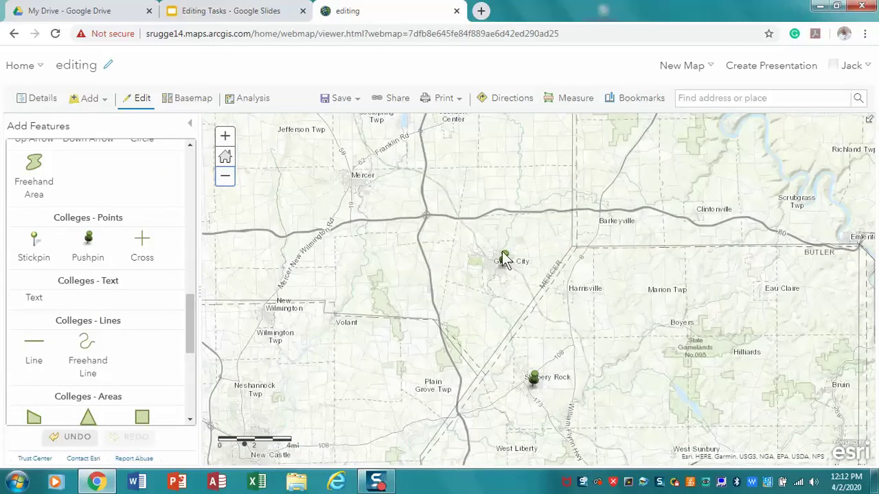
pyautogui.click(227, 180)
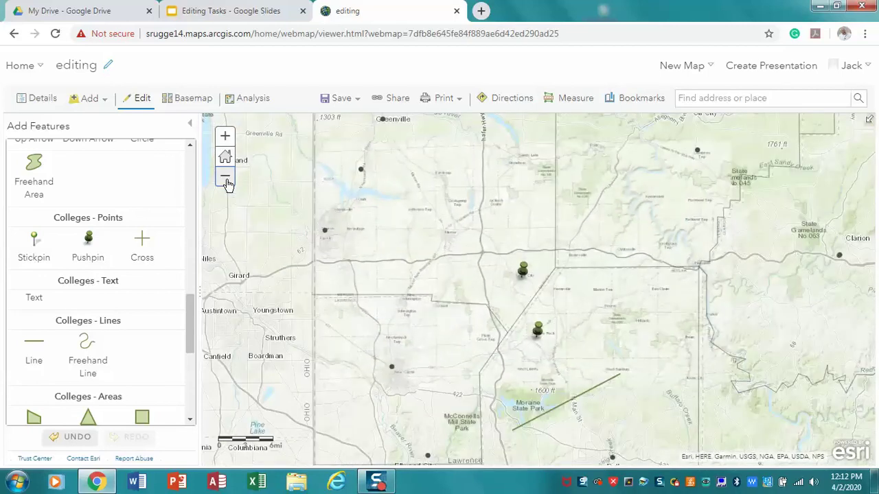
pyautogui.moveTo(516, 395); pyautogui.dragTo(415, 247)
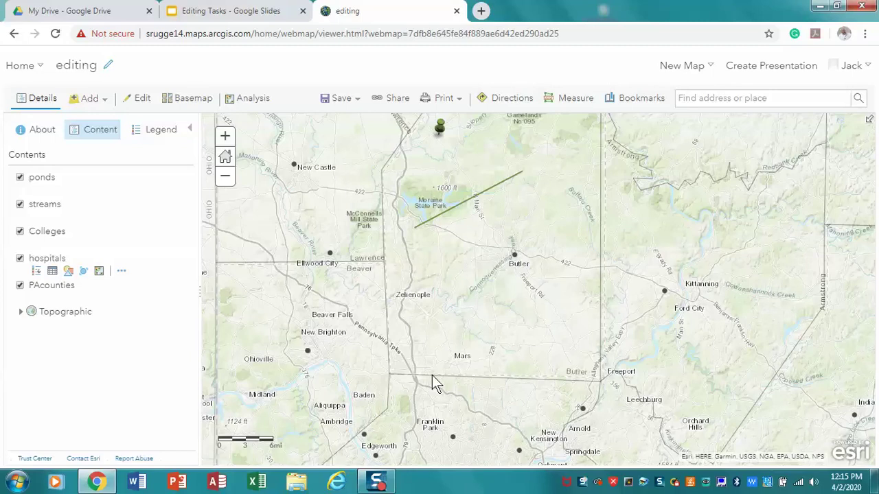
# Identify Armstrong and Butler counties from their popups, then return to editing mode for adding features.
pyautogui.click(627, 306)
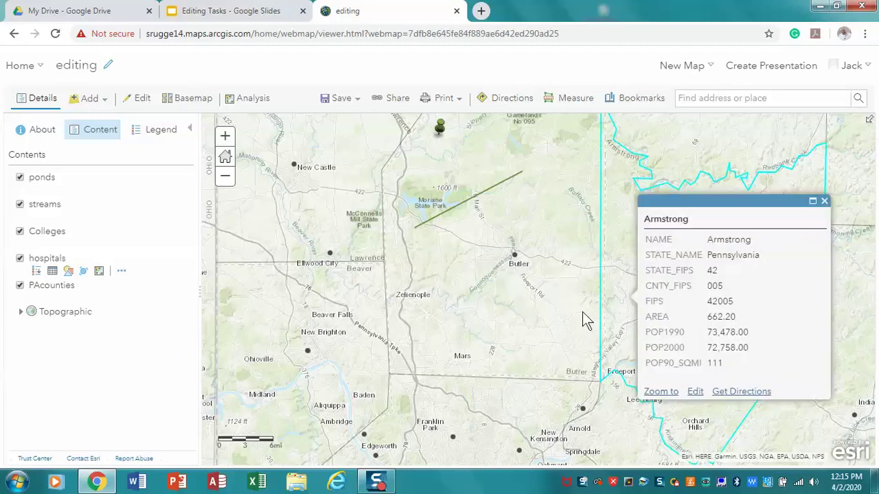
pyautogui.click(510, 353)
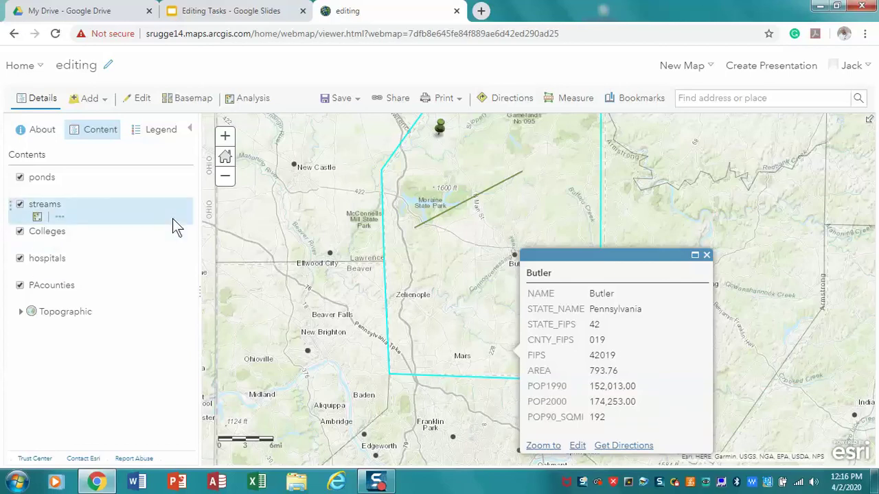
pyautogui.click(138, 98)
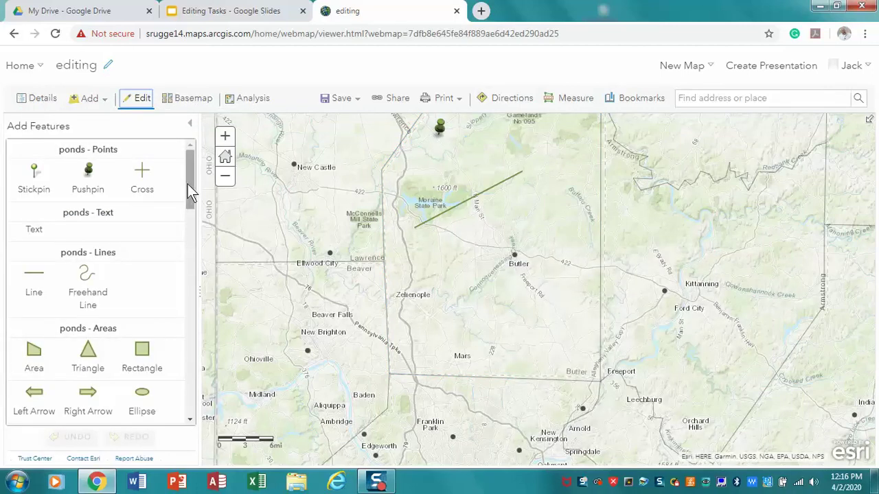
# Place a new hospital point on Butler County's southern boundary below Mars.
pyautogui.scroll(-1, 192, 226)
pyautogui.moveTo(193, 226); pyautogui.dragTo(186, 406)
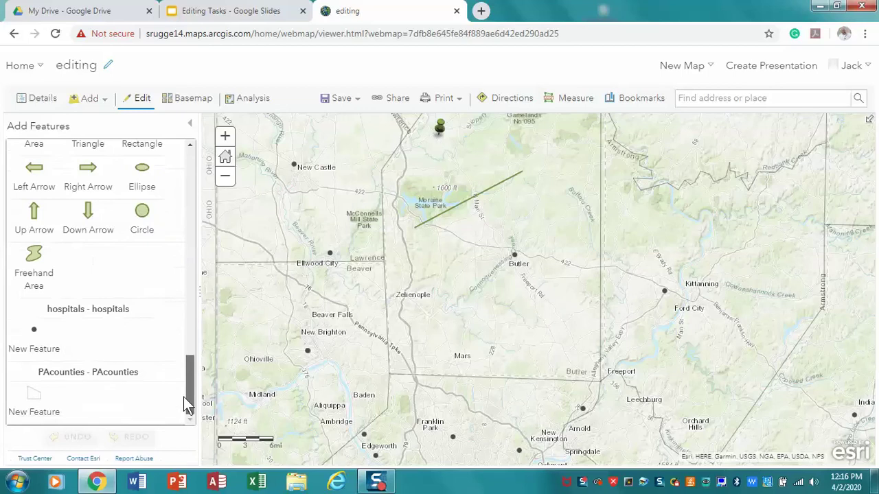
pyautogui.click(39, 350)
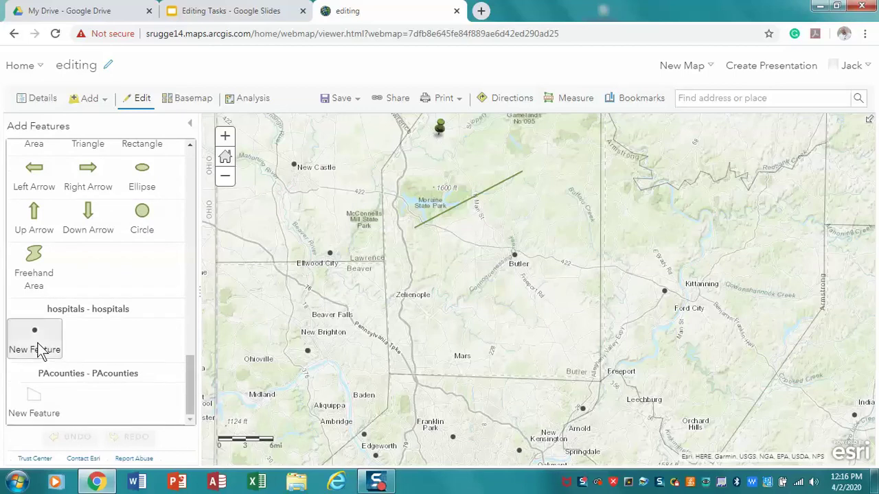
pyautogui.click(444, 377)
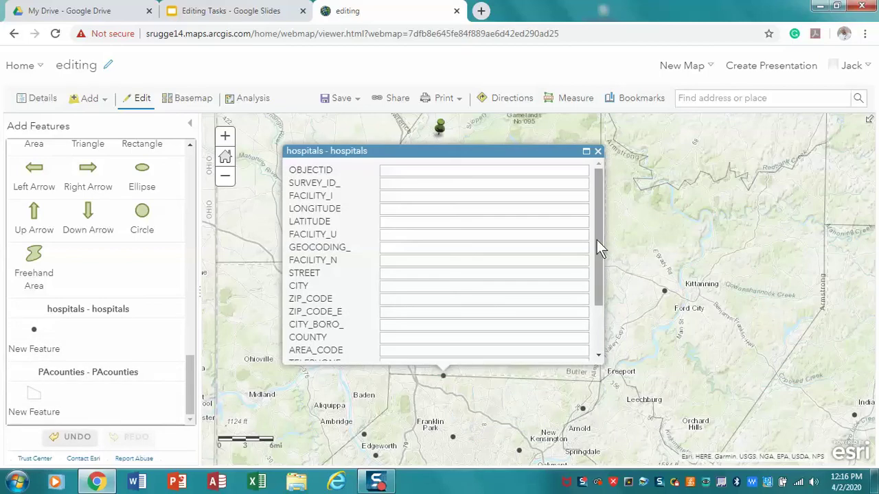
# Give the new hospital point an OBJECTID of 1 and close its attributes.
pyautogui.click(427, 171)
pyautogui.write('1')
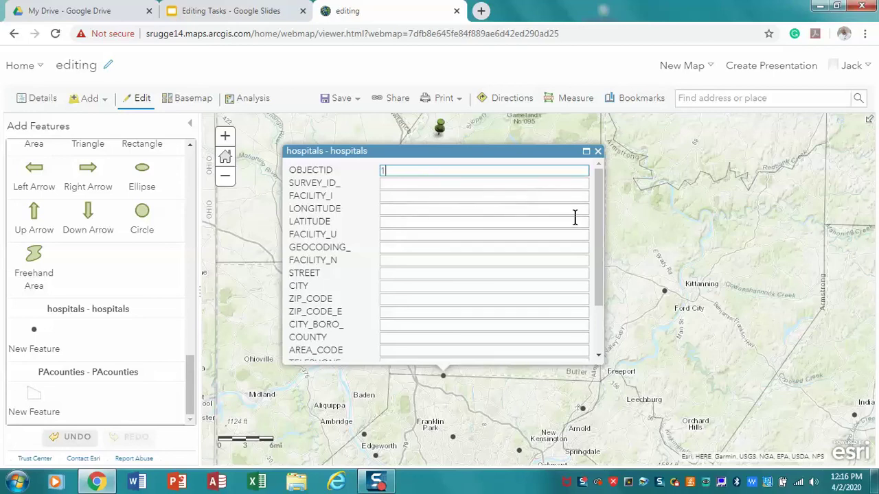
pyautogui.moveTo(600, 262); pyautogui.dragTo(592, 337)
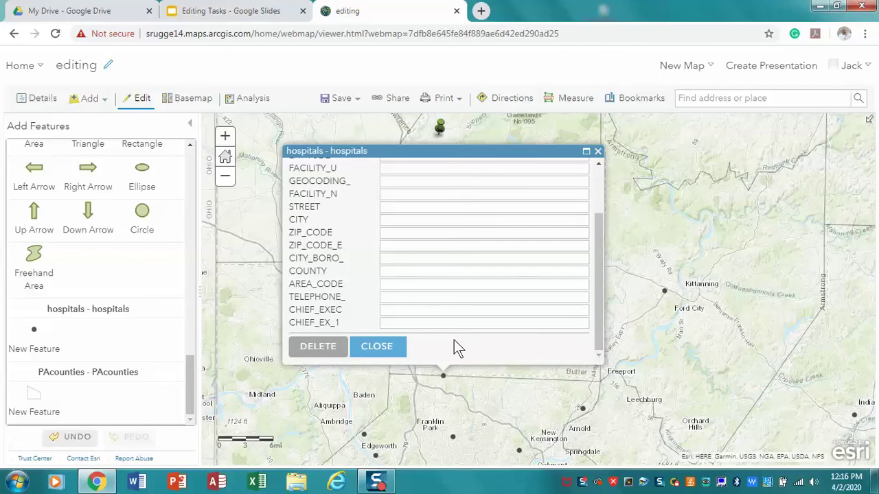
pyautogui.click(374, 347)
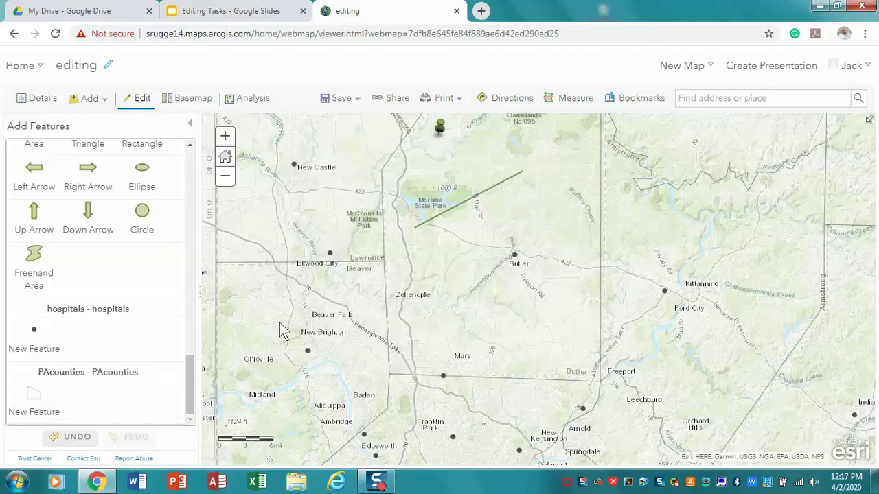
# Place another hospital point on the southern boundary, east of the first one.
pyautogui.scroll(3, 39, 333)
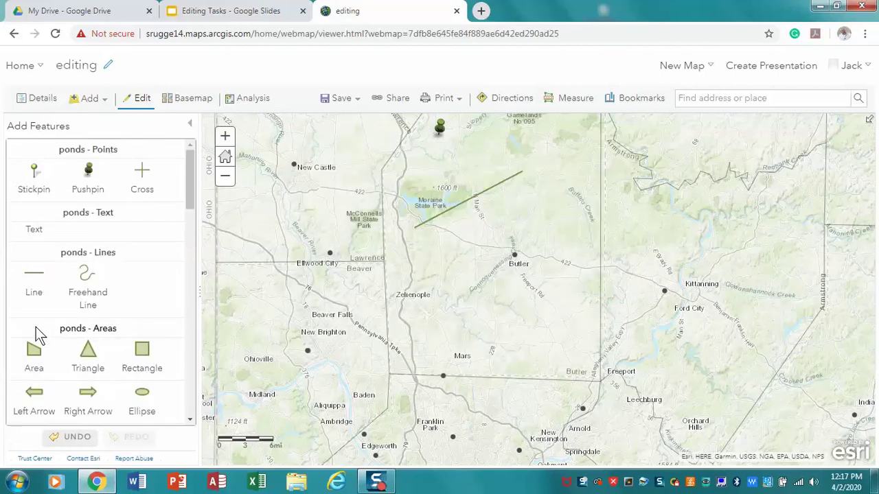
pyautogui.click(190, 224)
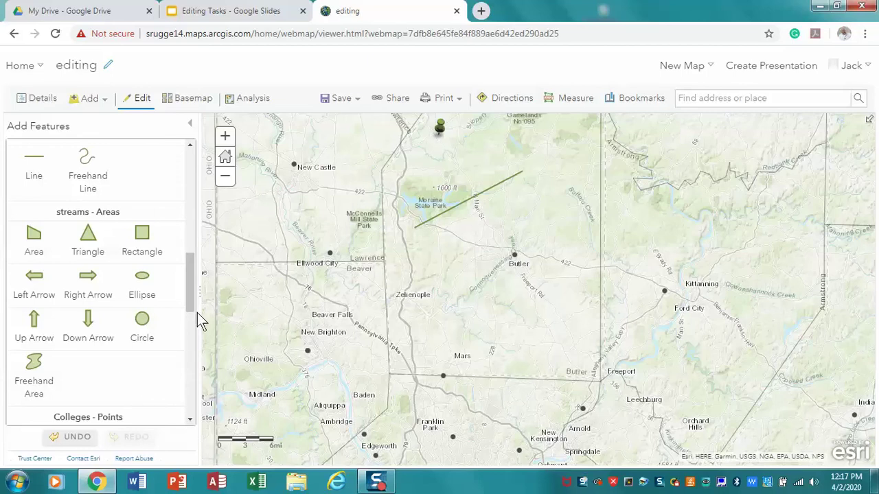
pyautogui.moveTo(190, 300); pyautogui.dragTo(192, 271)
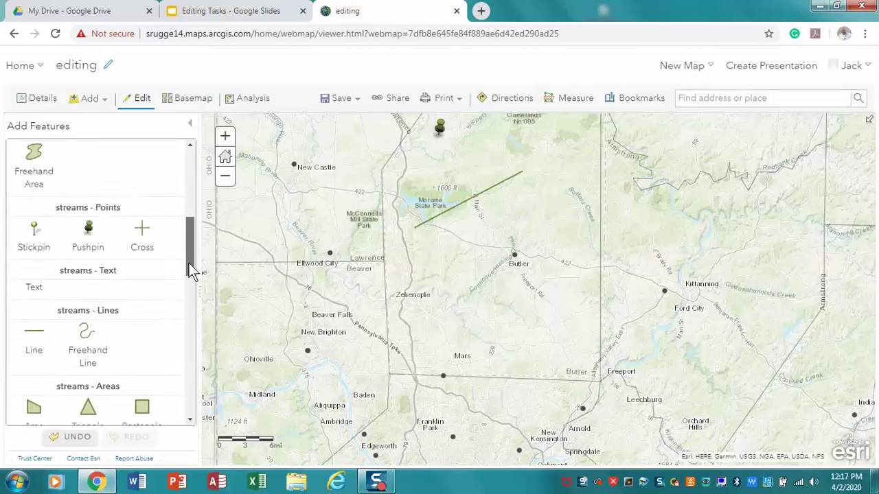
pyautogui.scroll(3, 186, 259)
pyautogui.scroll(-5, 182, 309)
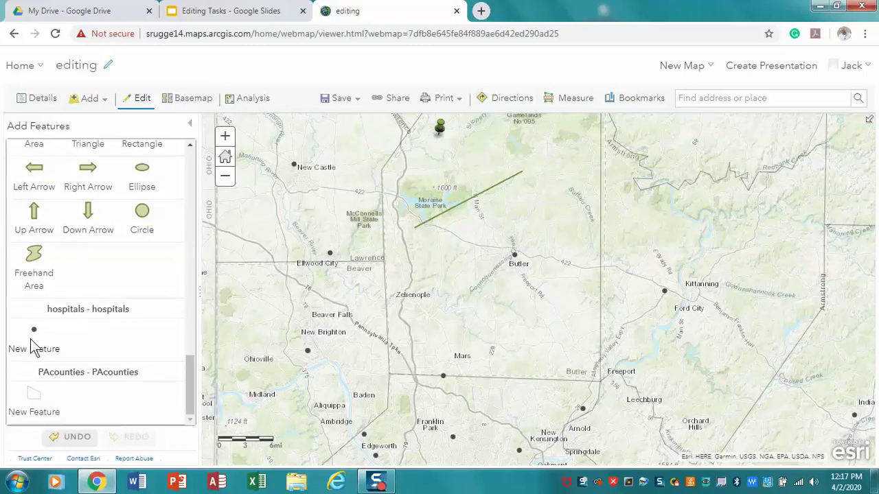
pyautogui.click(35, 340)
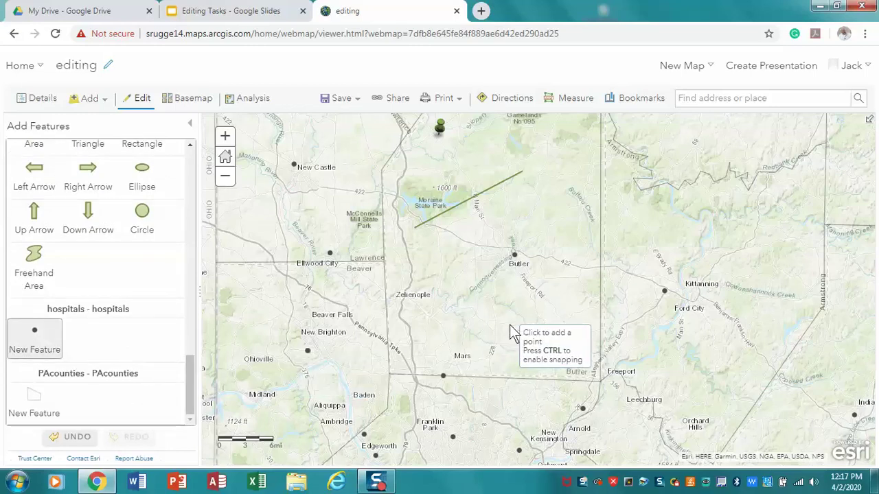
pyautogui.click(508, 378)
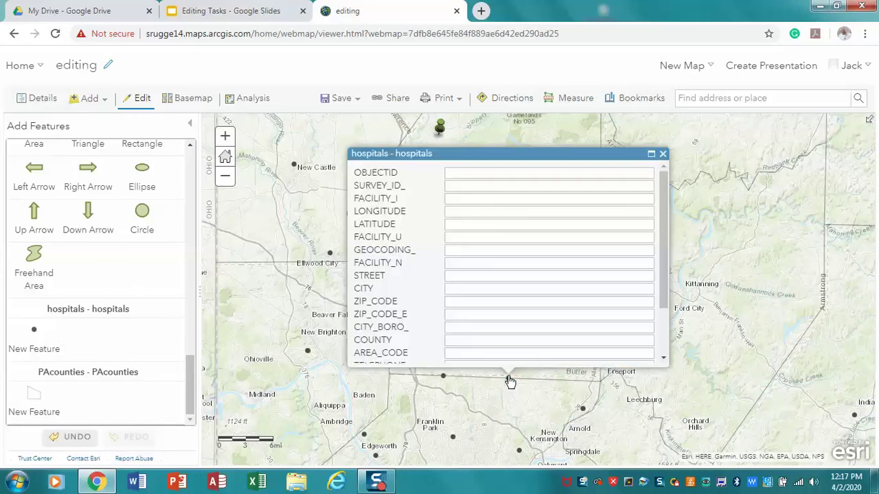
# Set the second hospital point's OBJECTID to 2 and close its attributes.
pyautogui.click(622, 176)
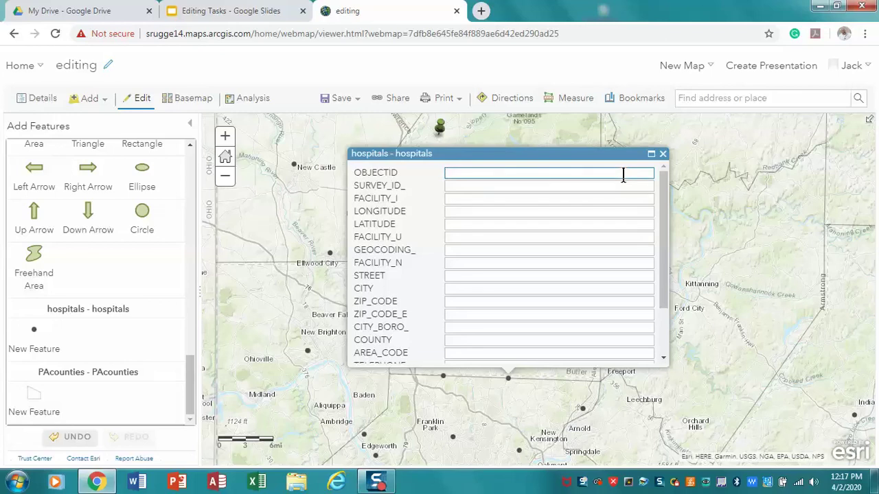
pyautogui.write('2')
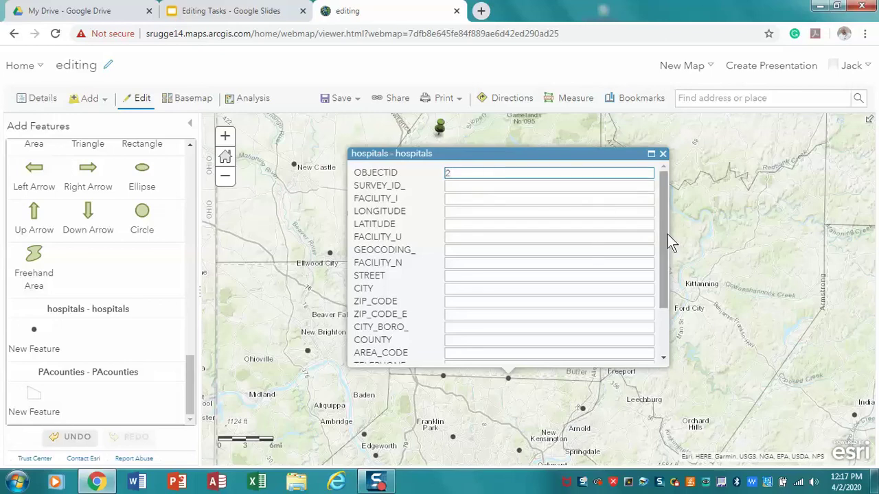
pyautogui.scroll(-2, 670, 241)
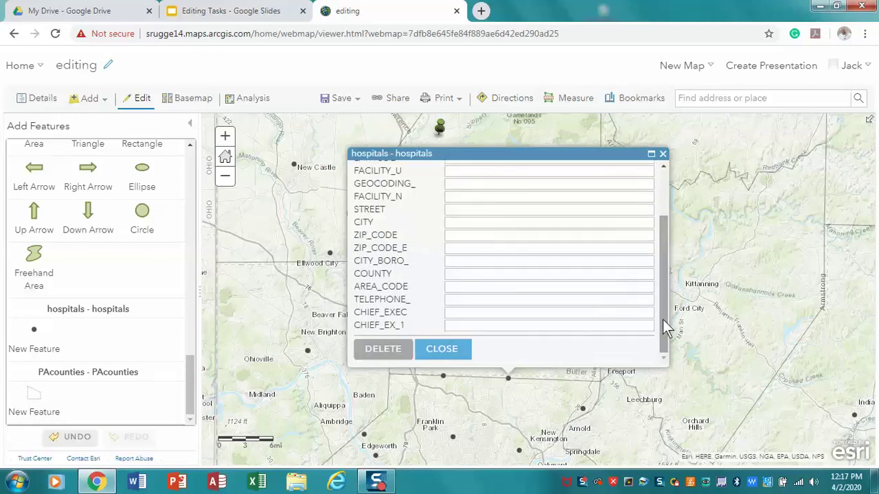
pyautogui.click(428, 354)
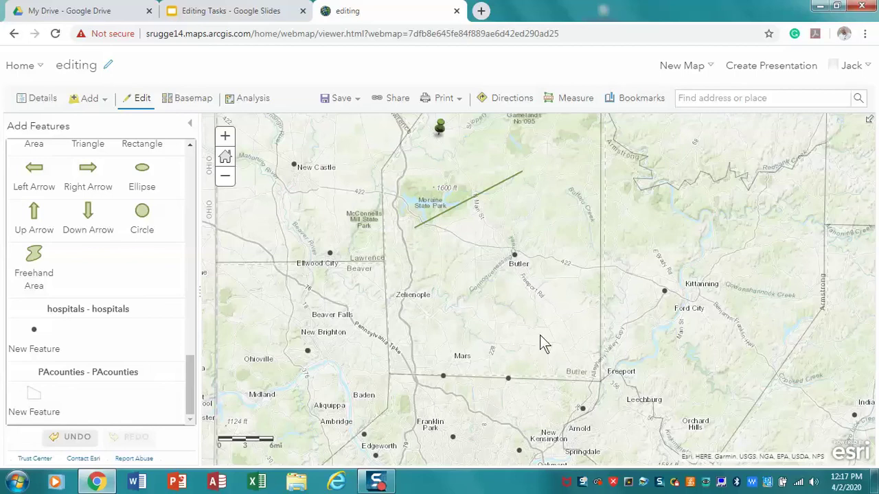